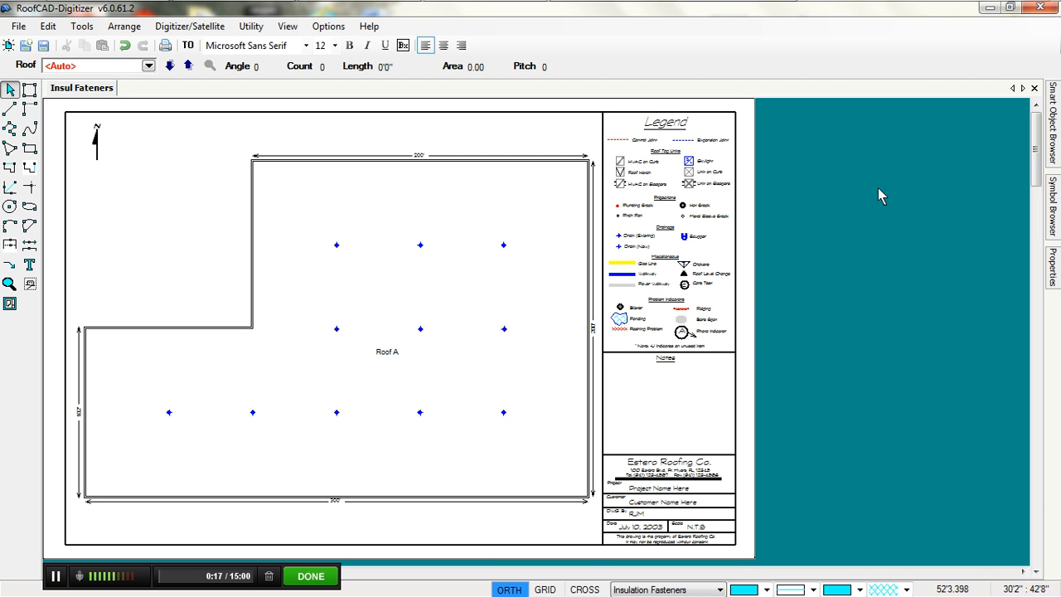
Step: Examine the display totals and drawing settings of the Insul Fast = Perimeter smart object
mouse_move(1050, 142)
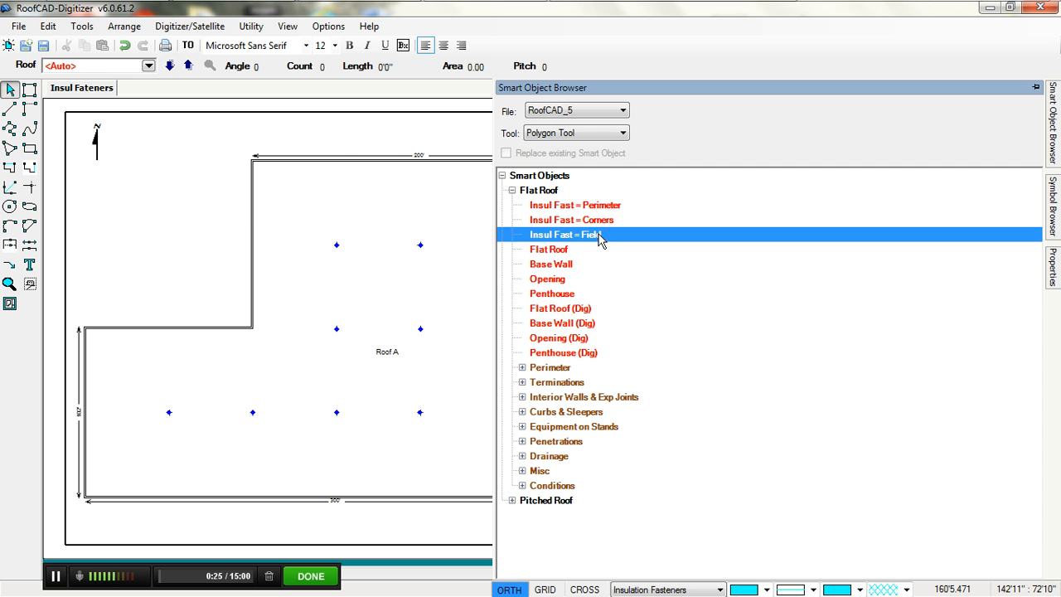
right_click(578, 209)
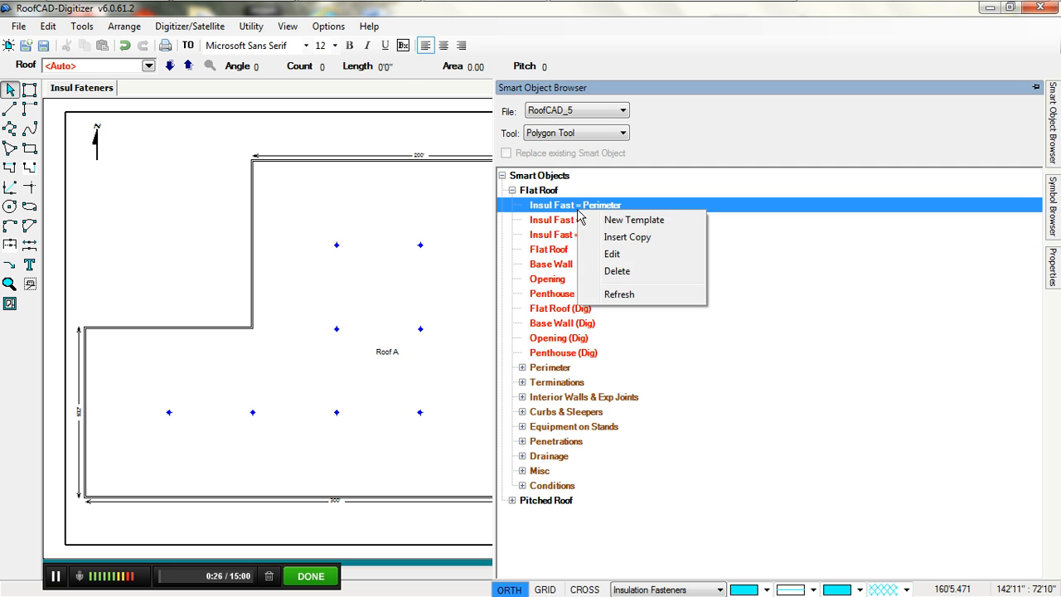
click(609, 254)
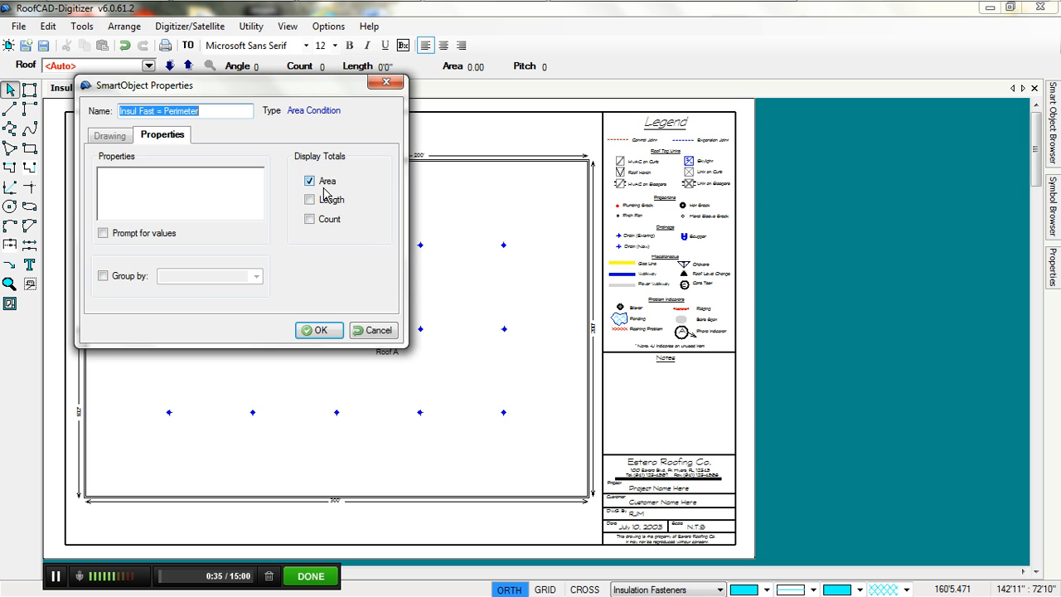
click(105, 136)
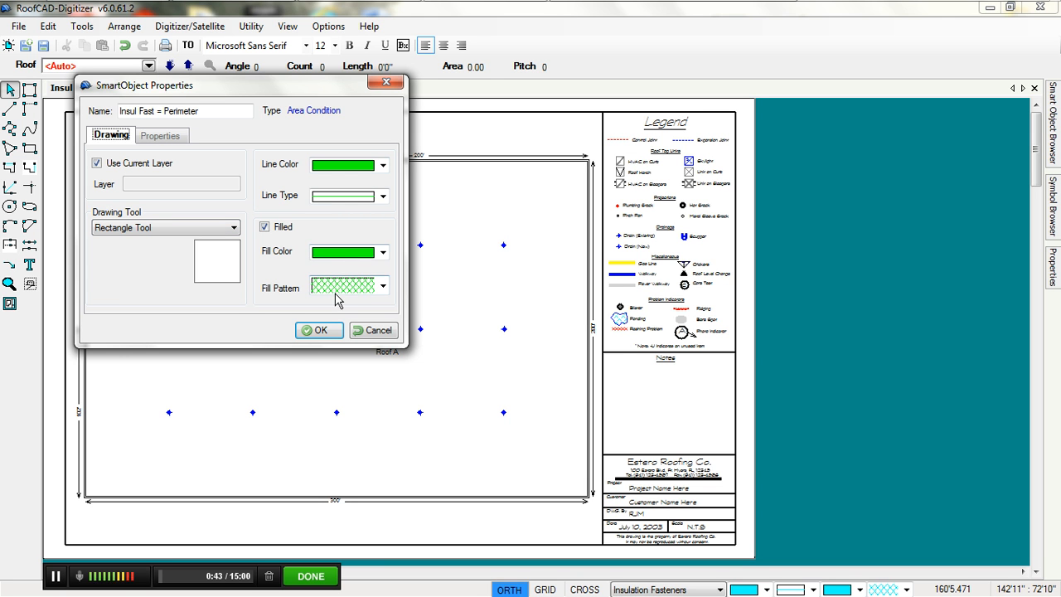
click(384, 330)
Step: Check the Insul Fast = Corners smart object's drawing tool and the Insul Fast = Field smart object's properties and drawing settings
click(1053, 124)
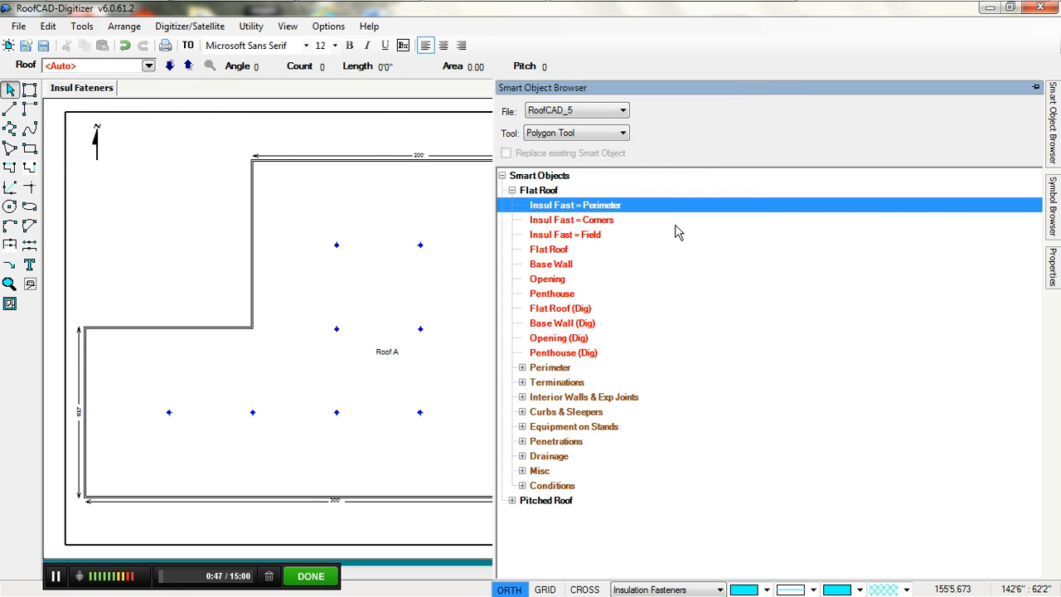
click(581, 220)
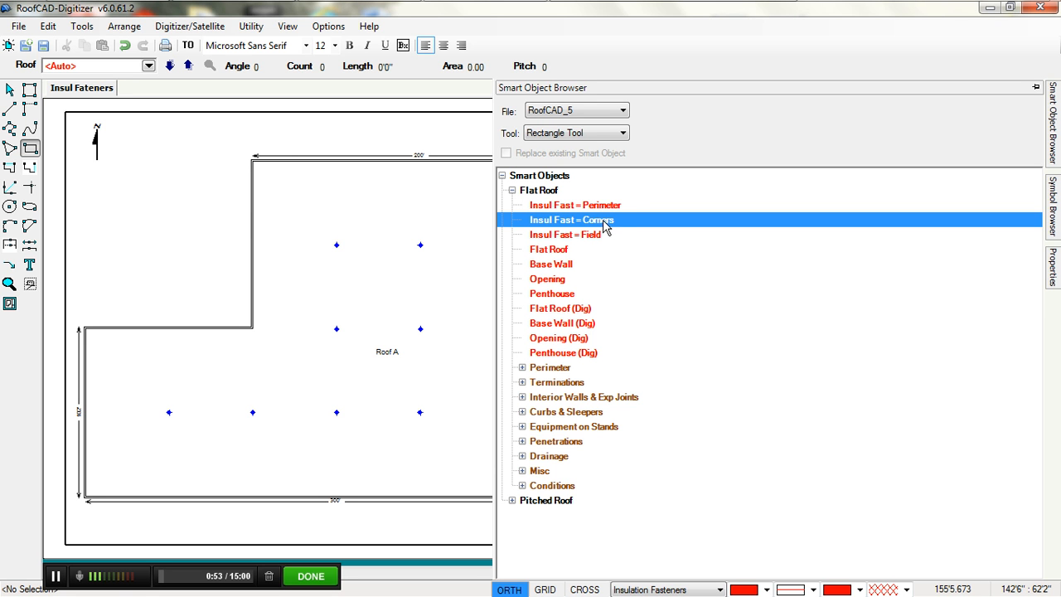
click(577, 236)
right_click(576, 236)
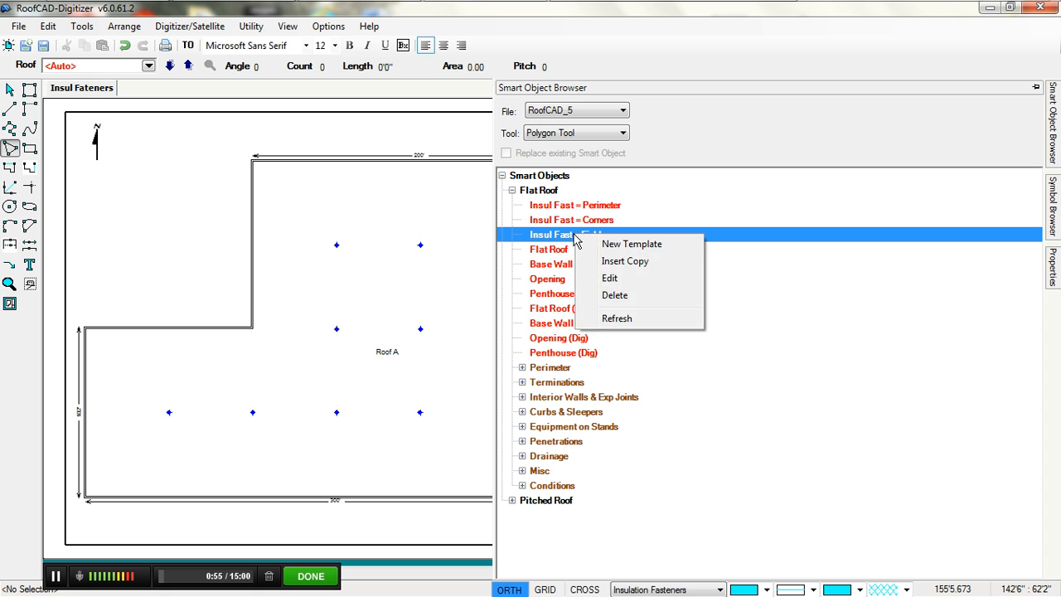
click(609, 278)
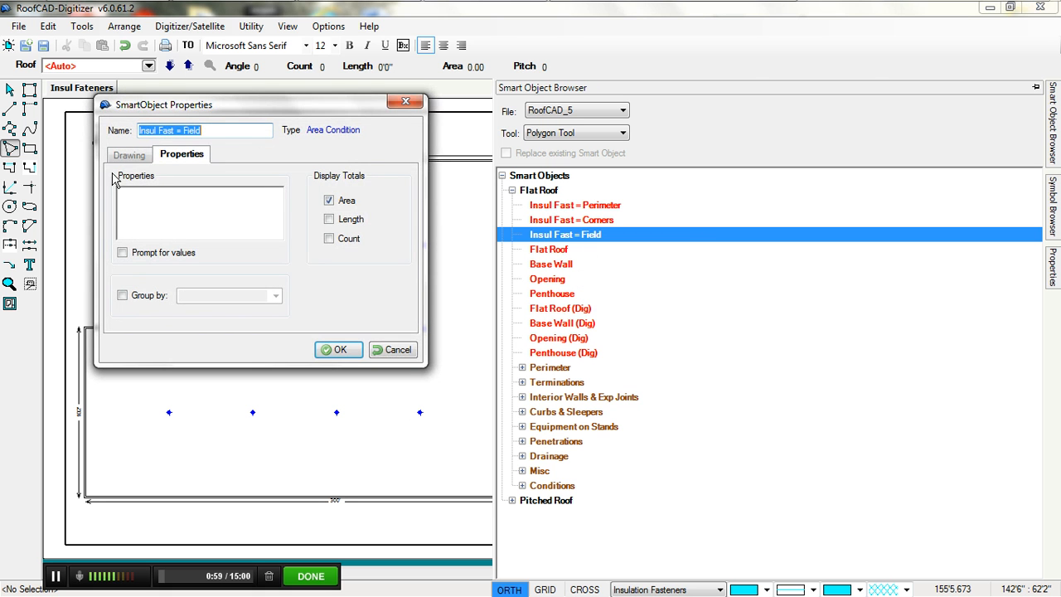
click(129, 155)
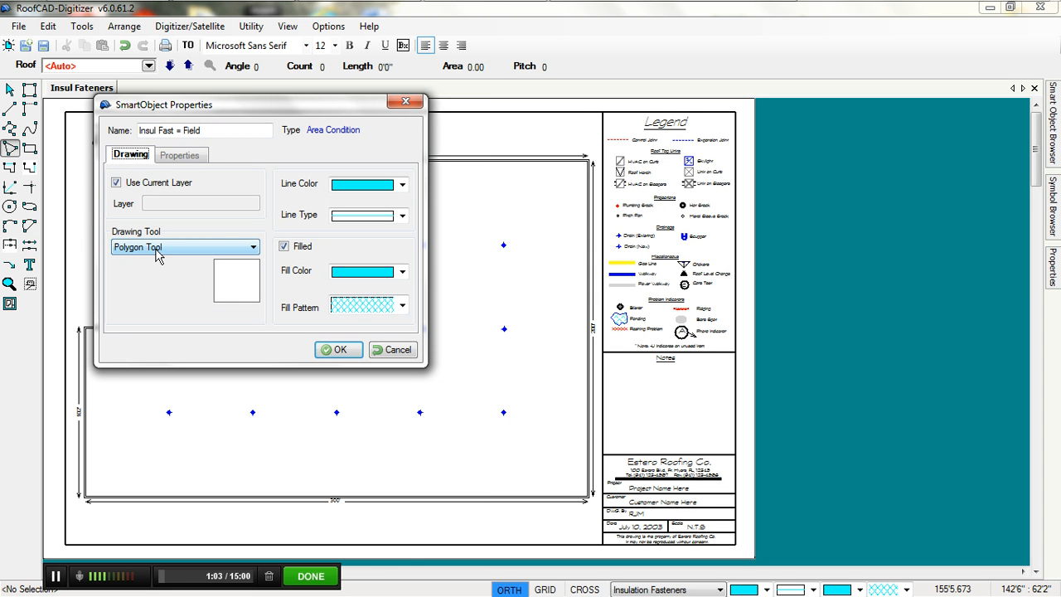
click(339, 350)
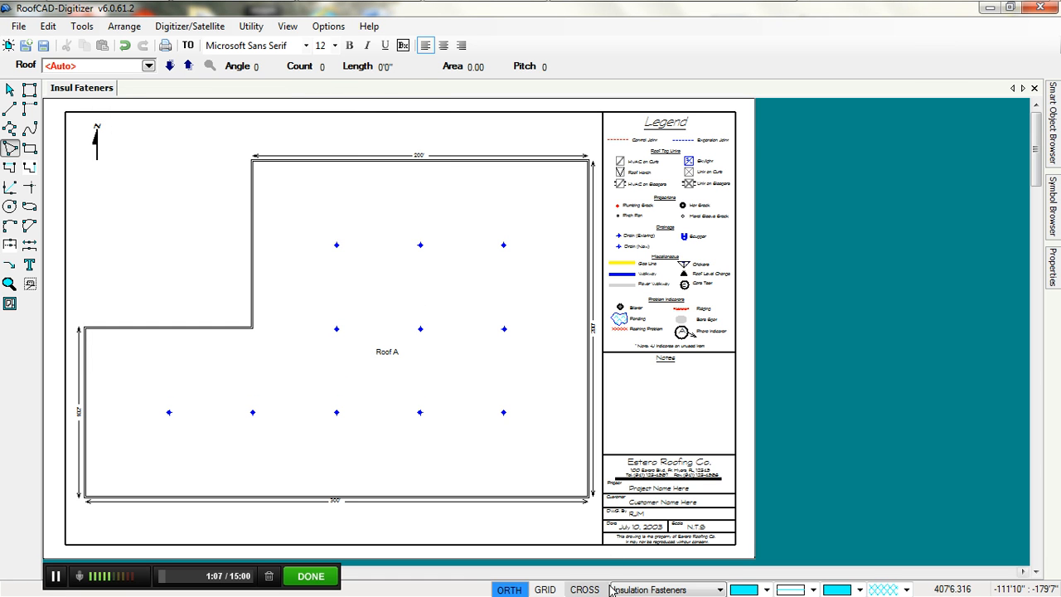
Step: Offset all six edges of Roof A inward by 20'0"
click(718, 590)
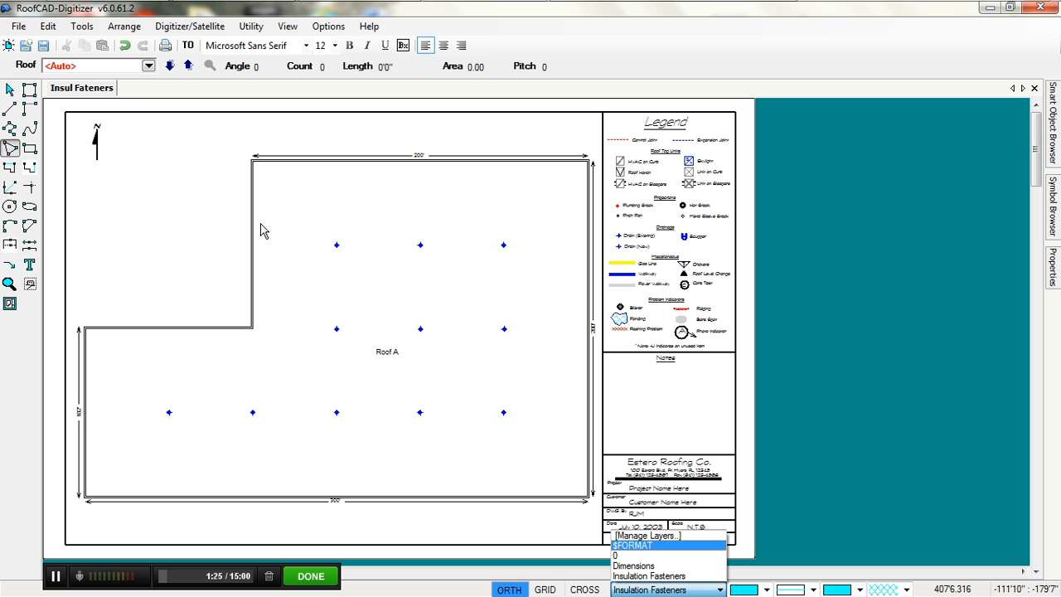
click(10, 246)
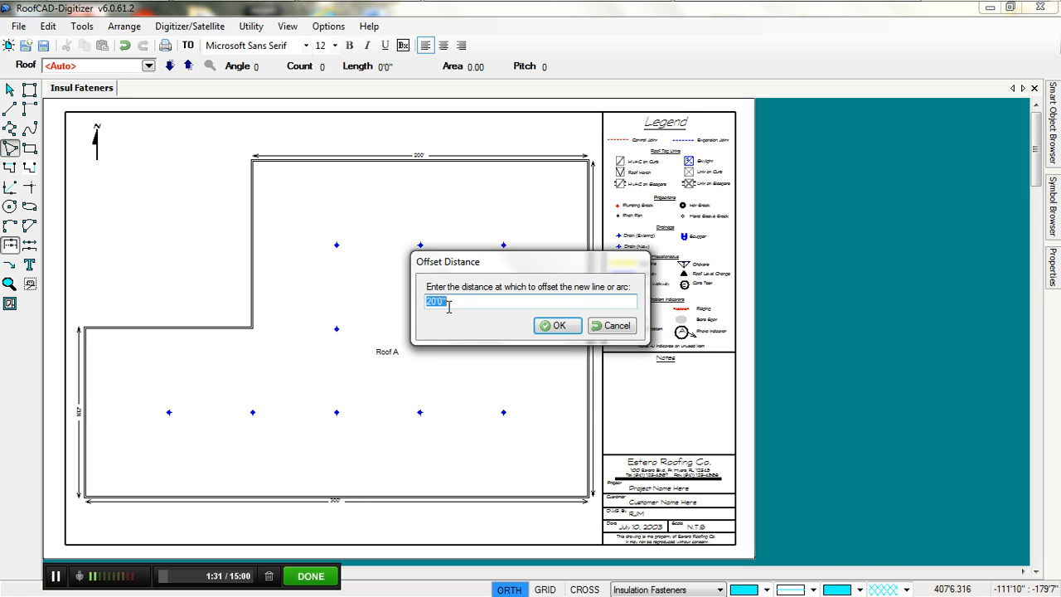
click(561, 327)
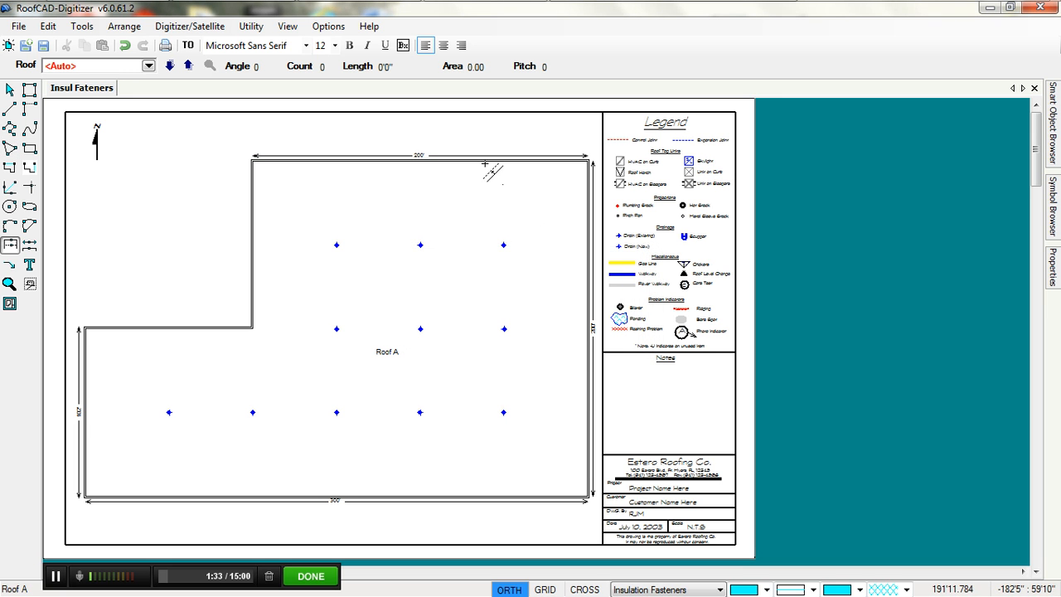
click(486, 179)
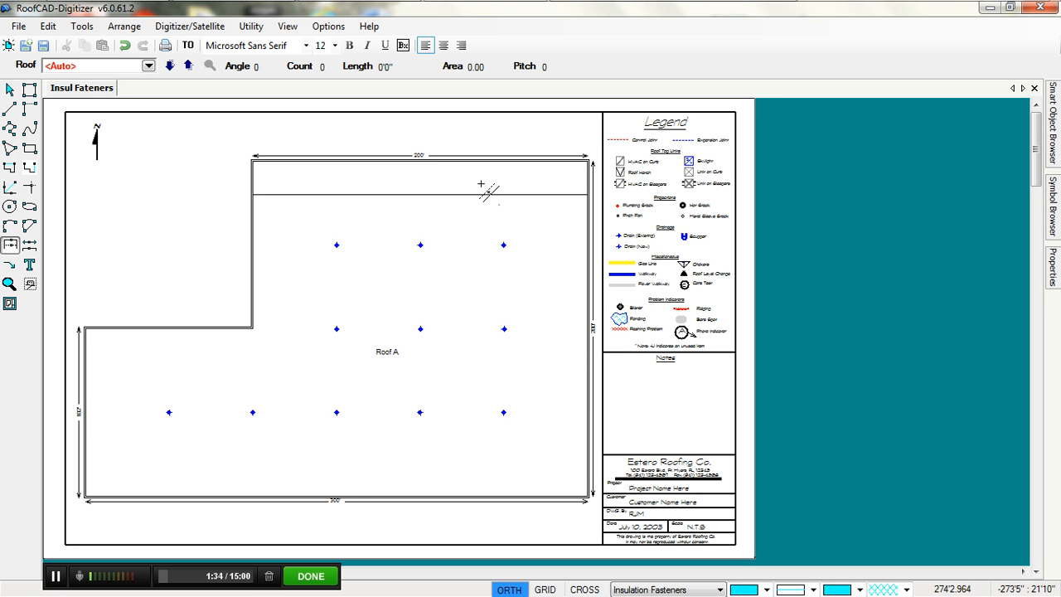
click(274, 274)
click(212, 362)
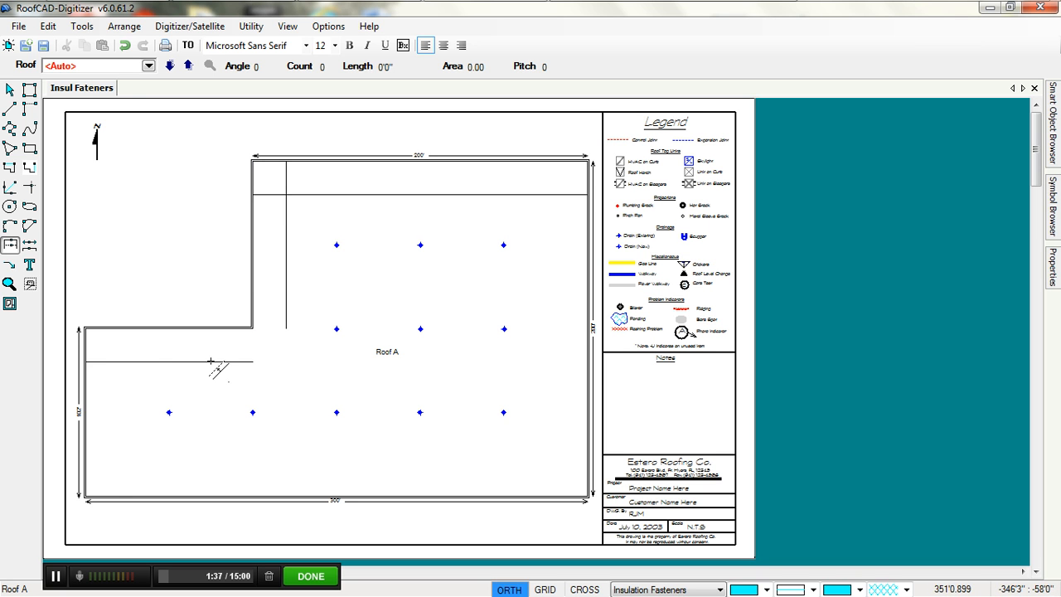
click(106, 420)
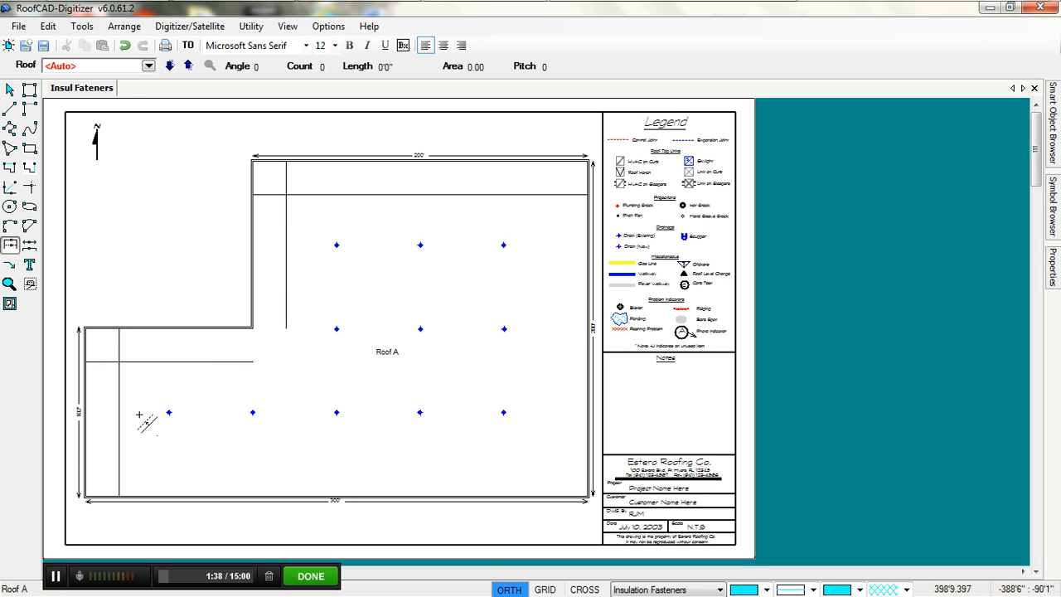
click(166, 490)
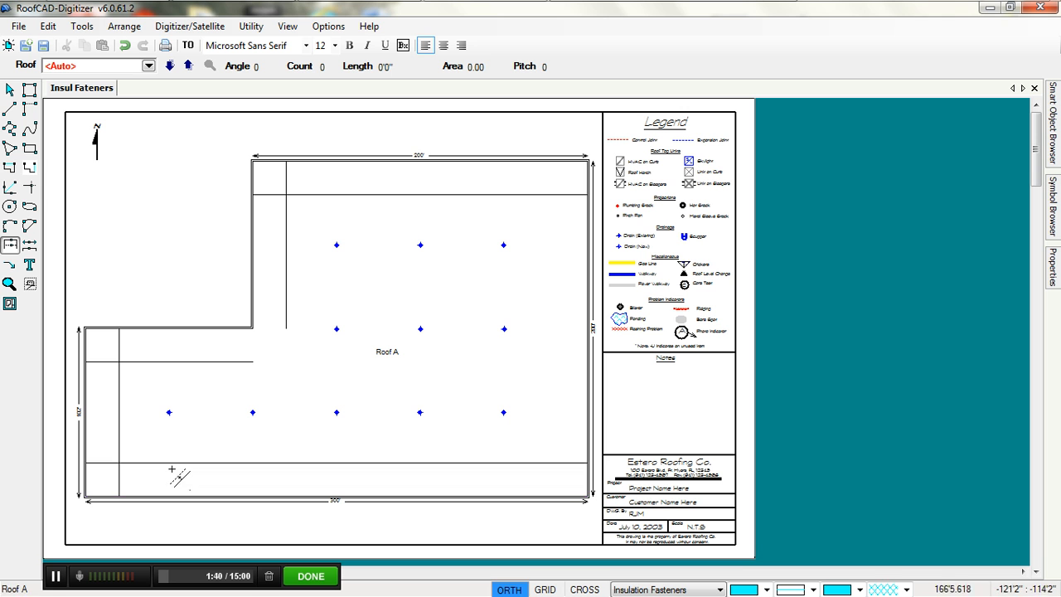
click(578, 425)
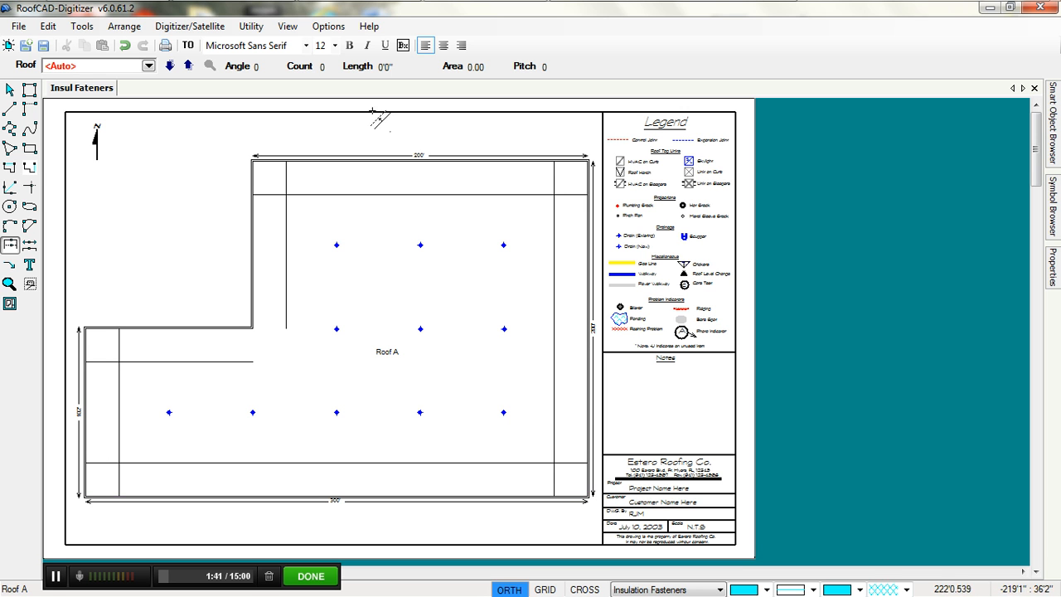
Step: Trim and extend the six offset lines to their intersections, forming a closed L-shaped outline inside Roof A
click(31, 188)
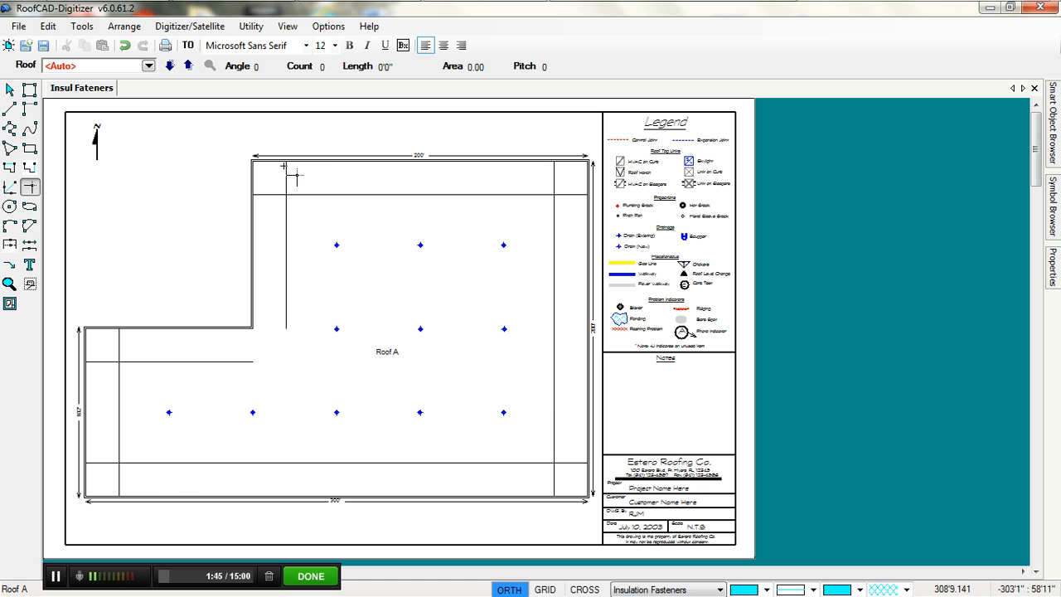
click(268, 207)
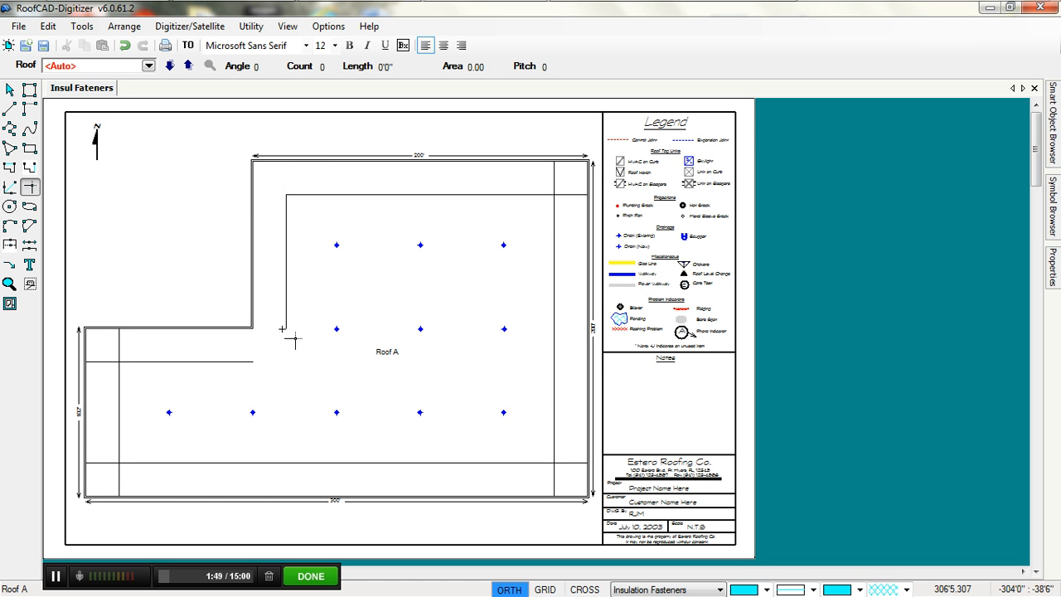
click(266, 372)
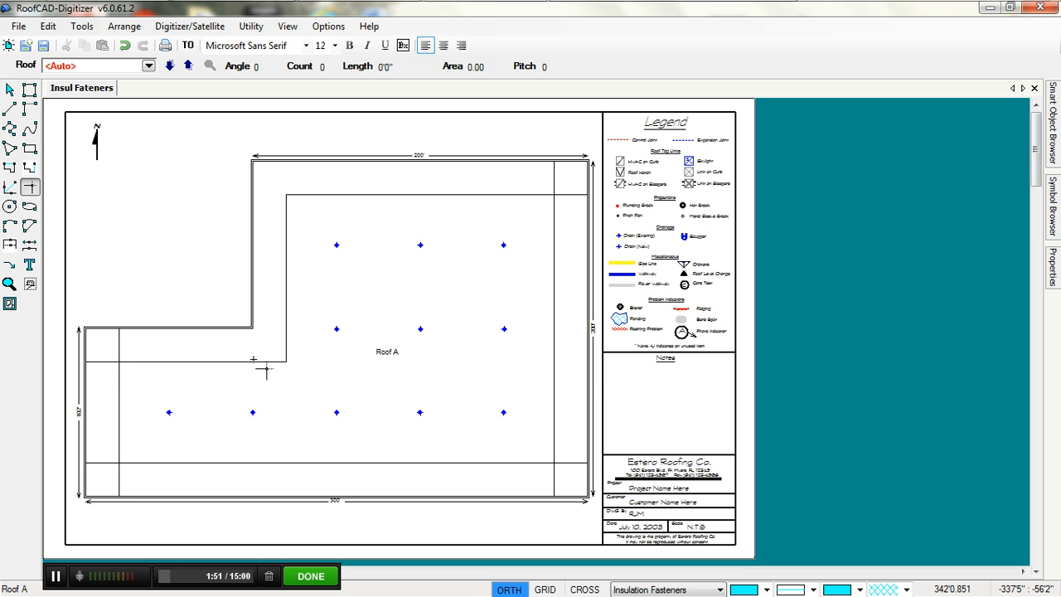
click(101, 370)
click(582, 355)
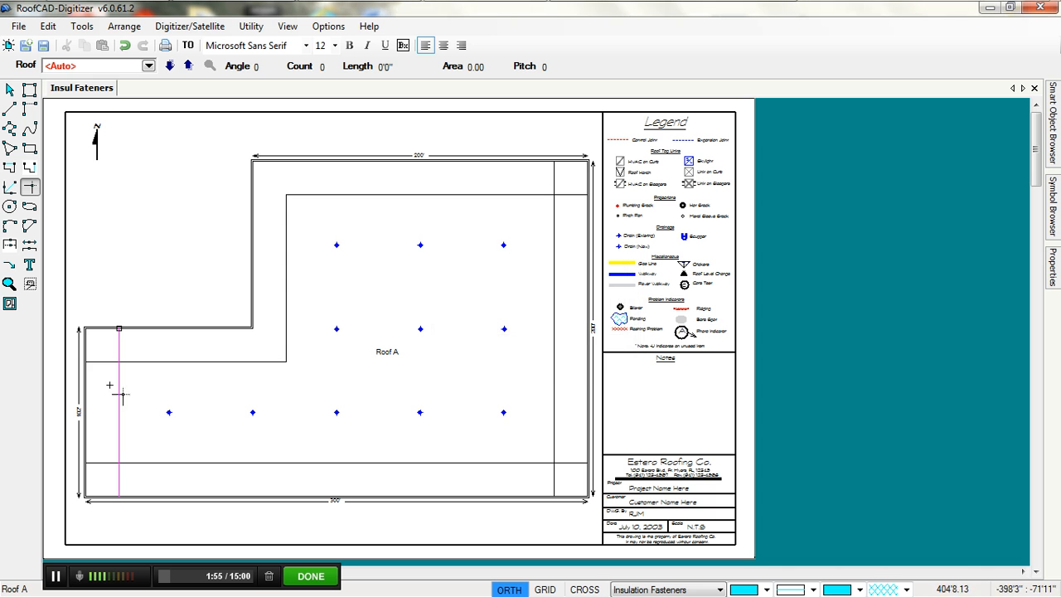
click(97, 371)
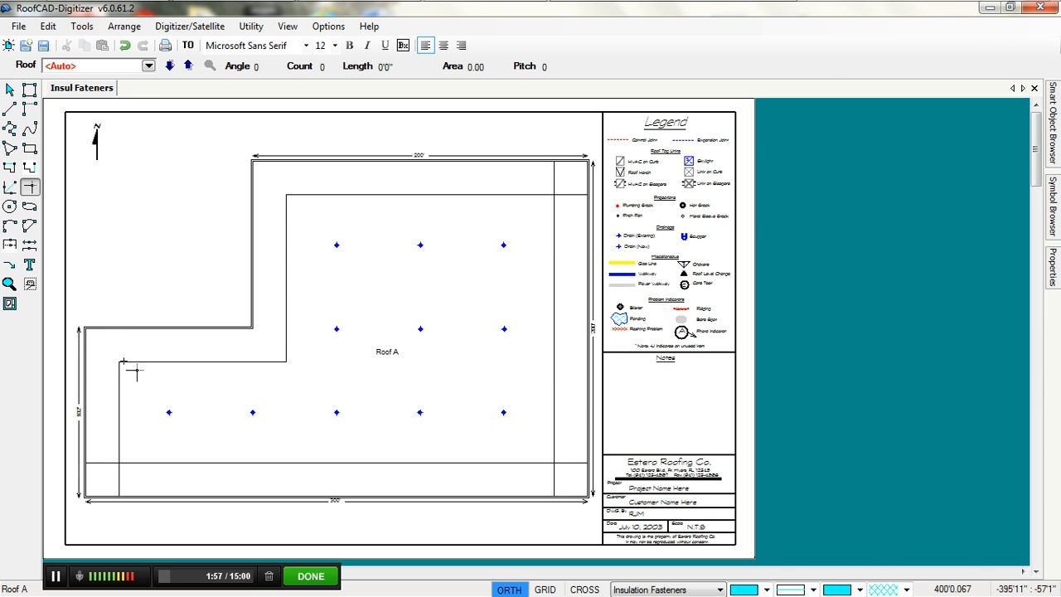
click(99, 469)
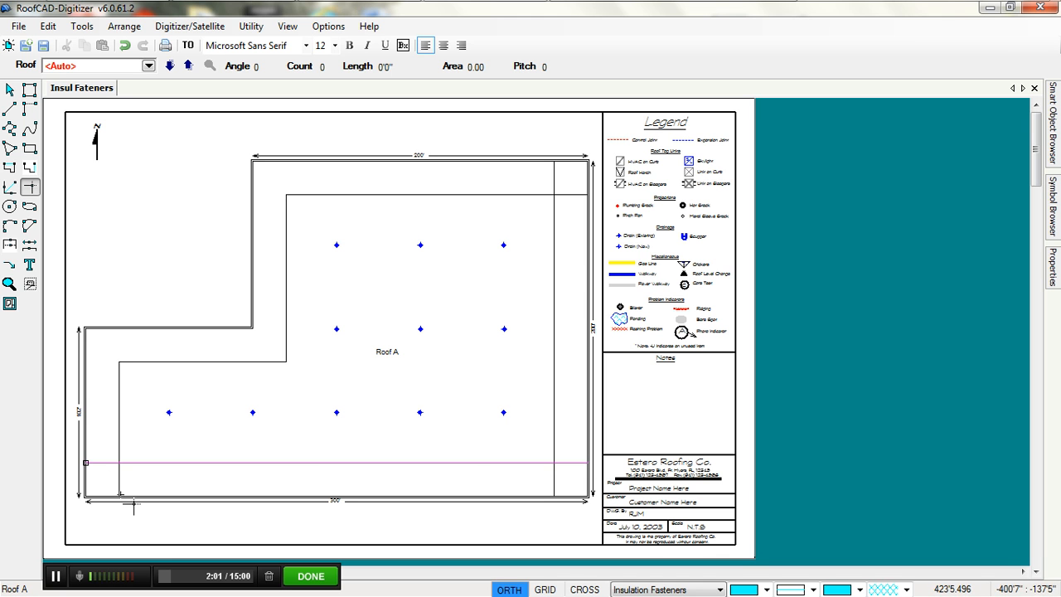
click(121, 485)
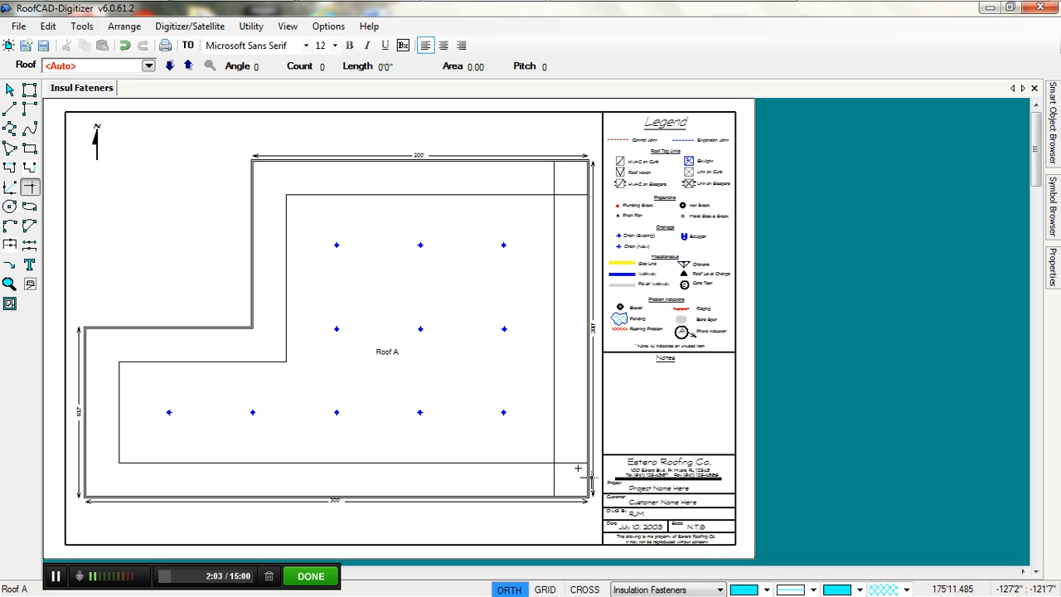
click(591, 466)
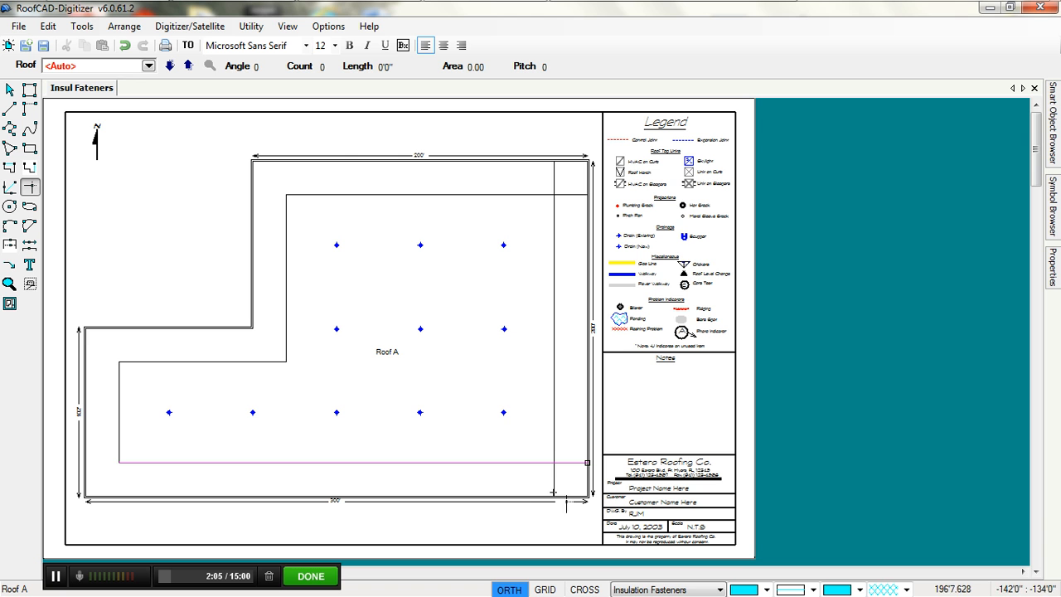
click(556, 489)
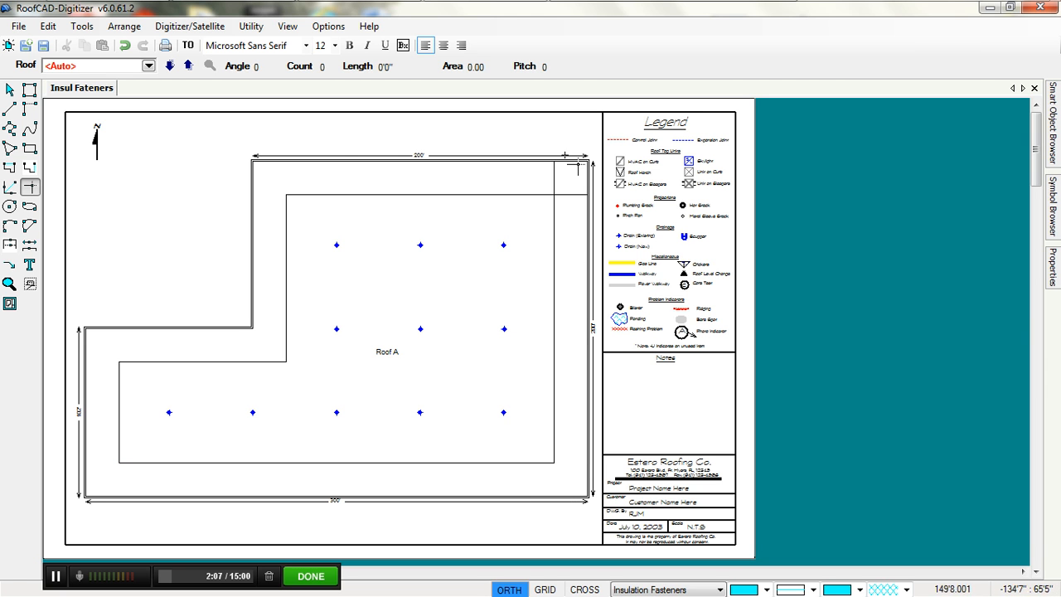
click(556, 163)
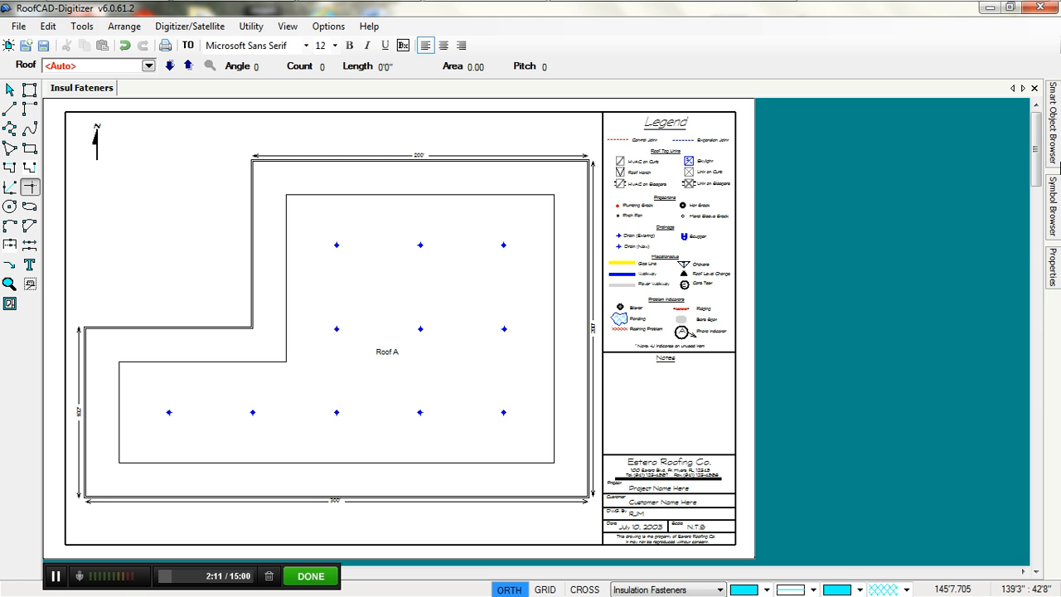
Step: Draw Insul Fast = Corners rectangles between the inner outline and the roof edge at all six corners of Roof A
click(1054, 132)
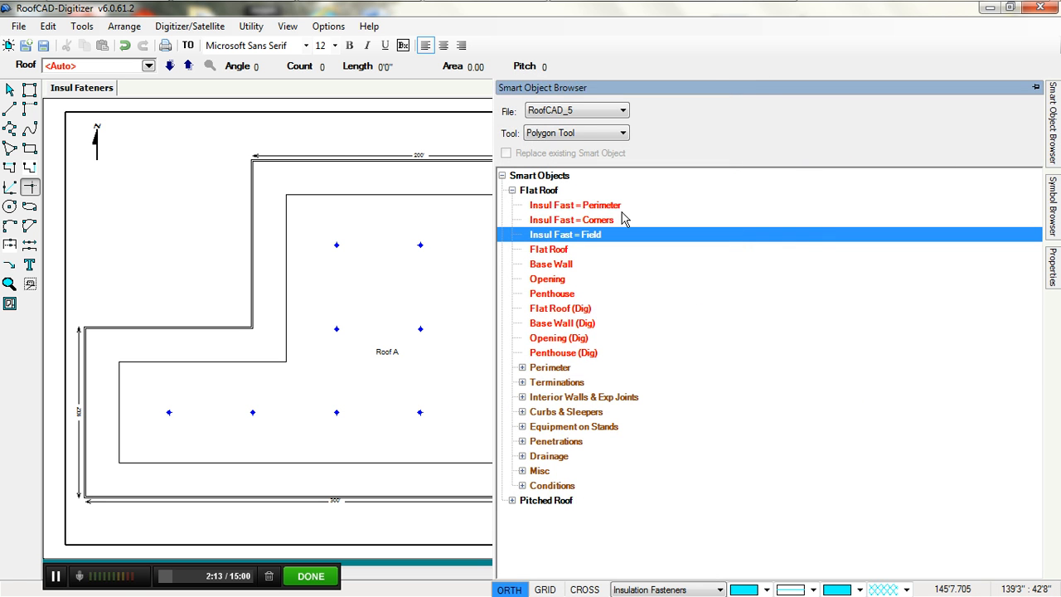
click(603, 220)
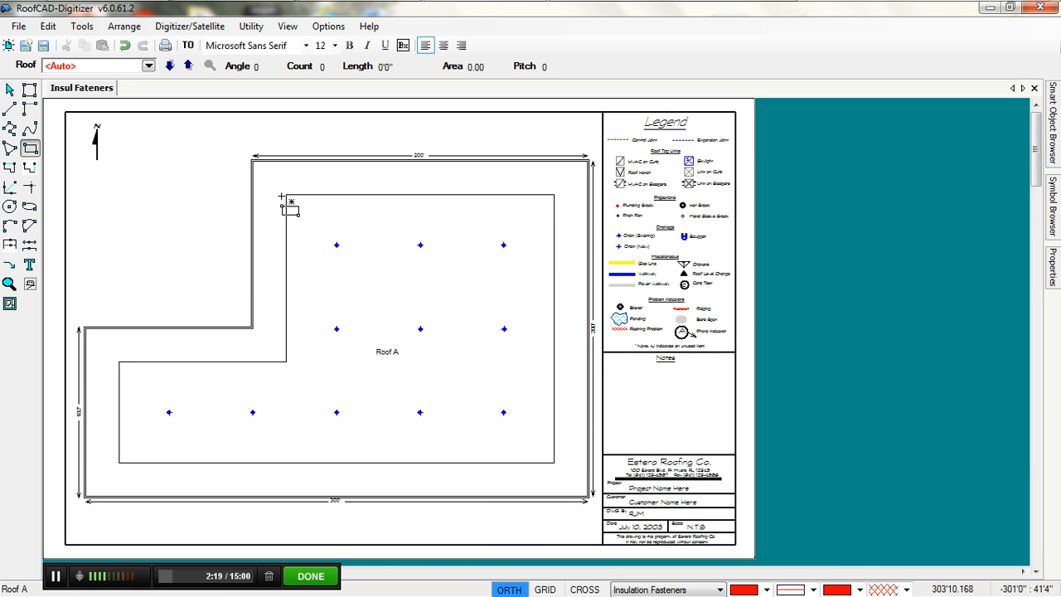
drag(282, 197, 257, 163)
drag(284, 363, 261, 340)
drag(119, 362, 97, 339)
drag(118, 463, 93, 492)
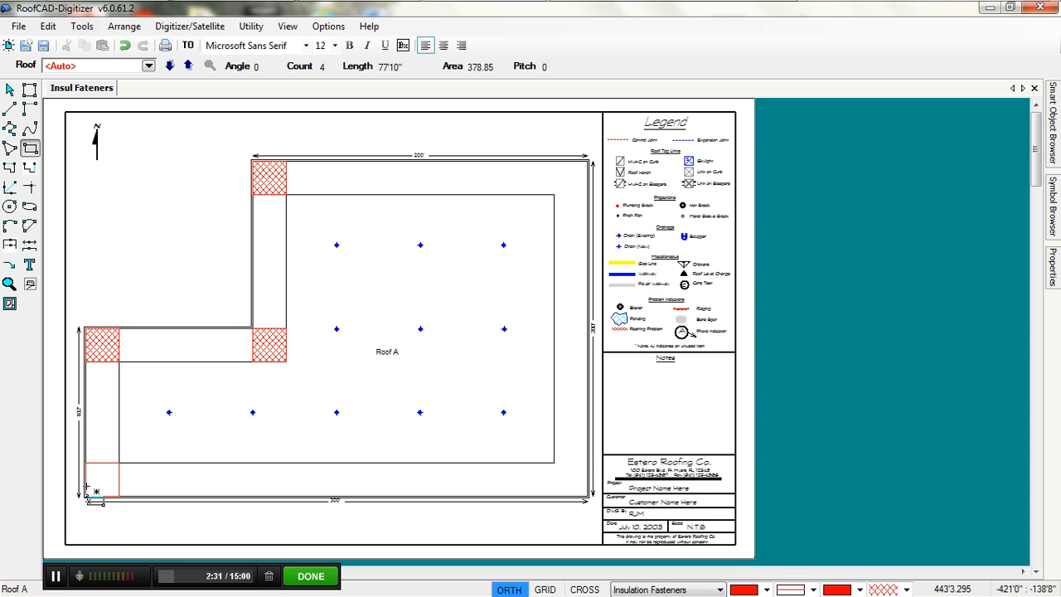
click(93, 492)
drag(554, 463, 569, 486)
drag(553, 195, 570, 167)
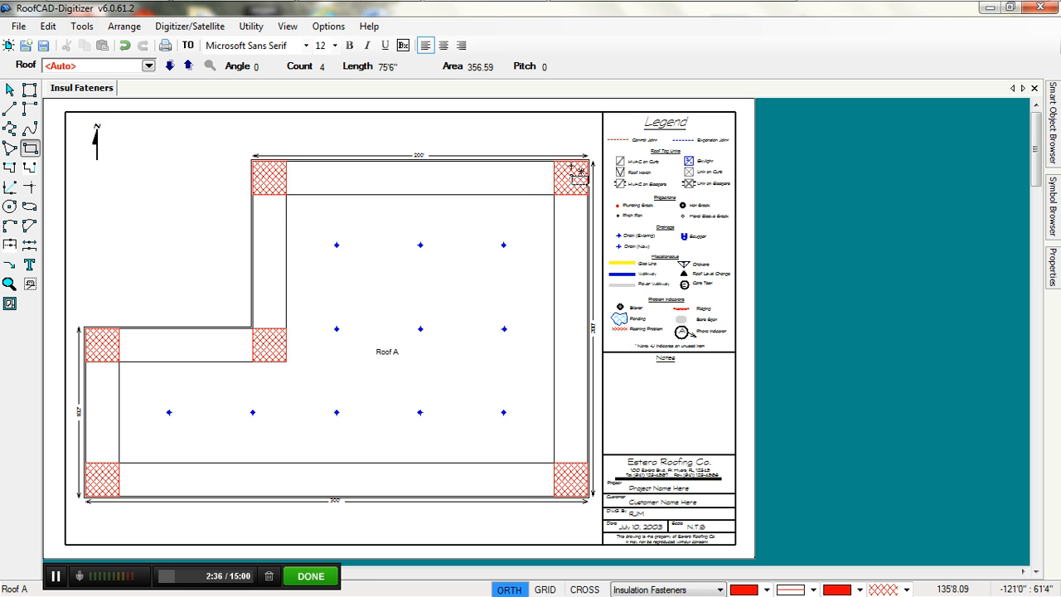
Step: Draw Insul Fast = Perimeter rectangles in all six strips between the corner zones along the edges of Roof A
click(1051, 116)
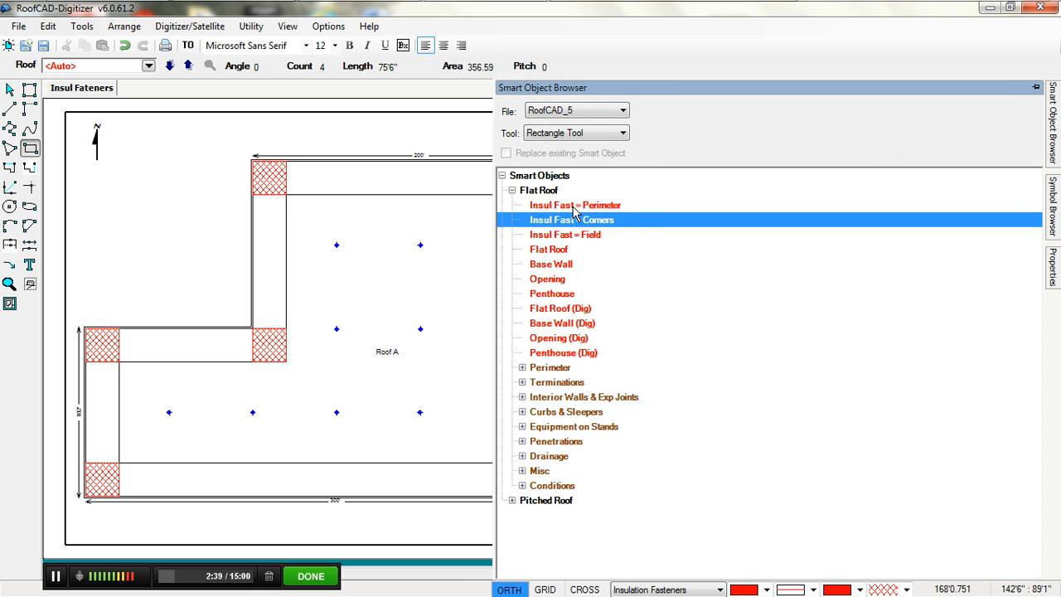
click(575, 206)
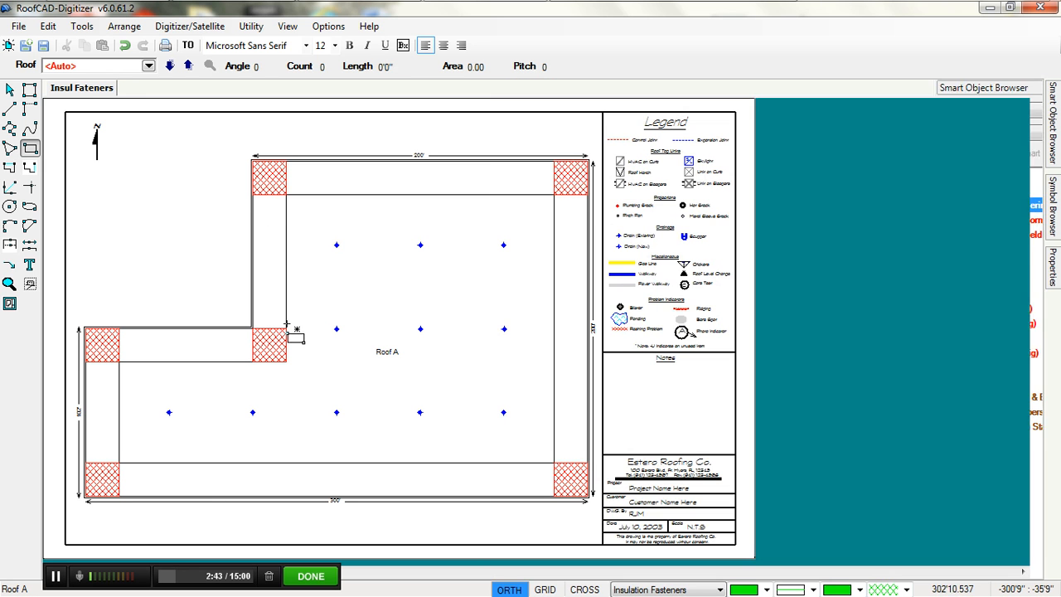
mouse_move(289, 330)
mouse_down()
mouse_move(251, 207)
mouse_move(553, 161)
mouse_up()
mouse_move(554, 202)
mouse_down()
mouse_move(589, 463)
mouse_move(129, 495)
mouse_up()
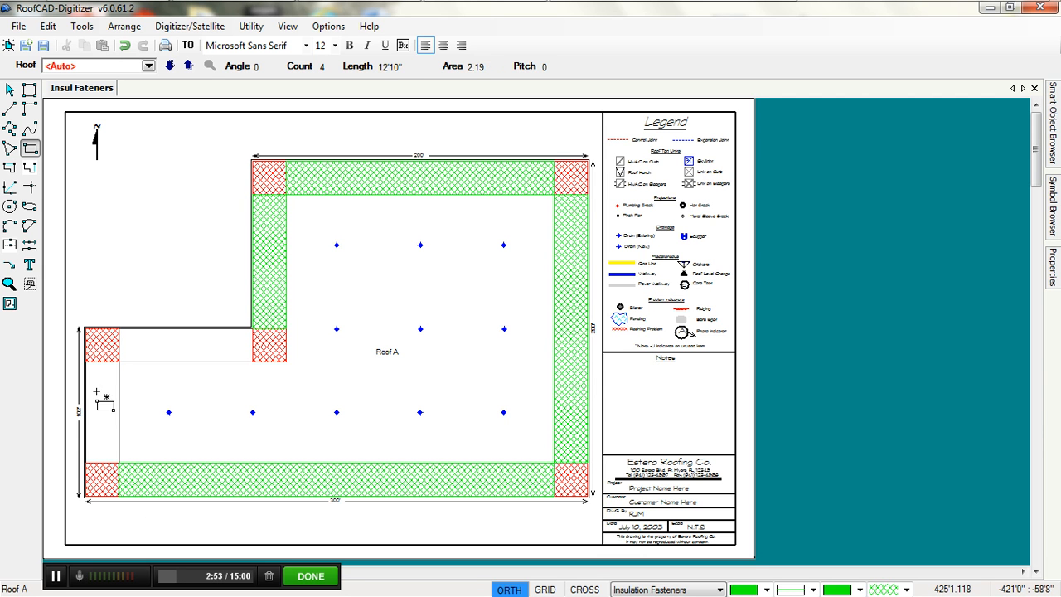
drag(88, 370, 108, 436)
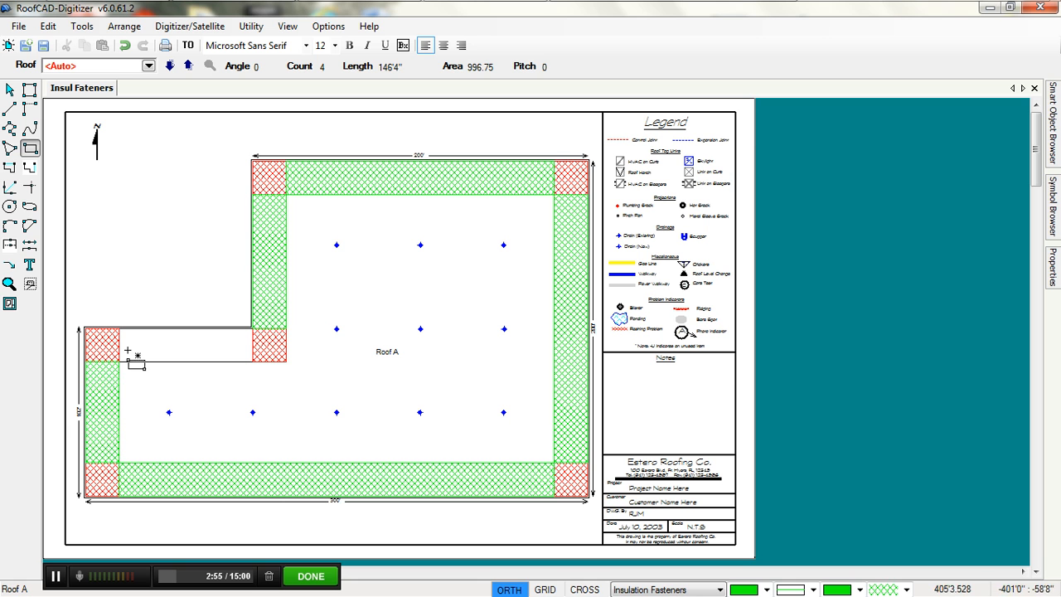
drag(124, 339, 226, 365)
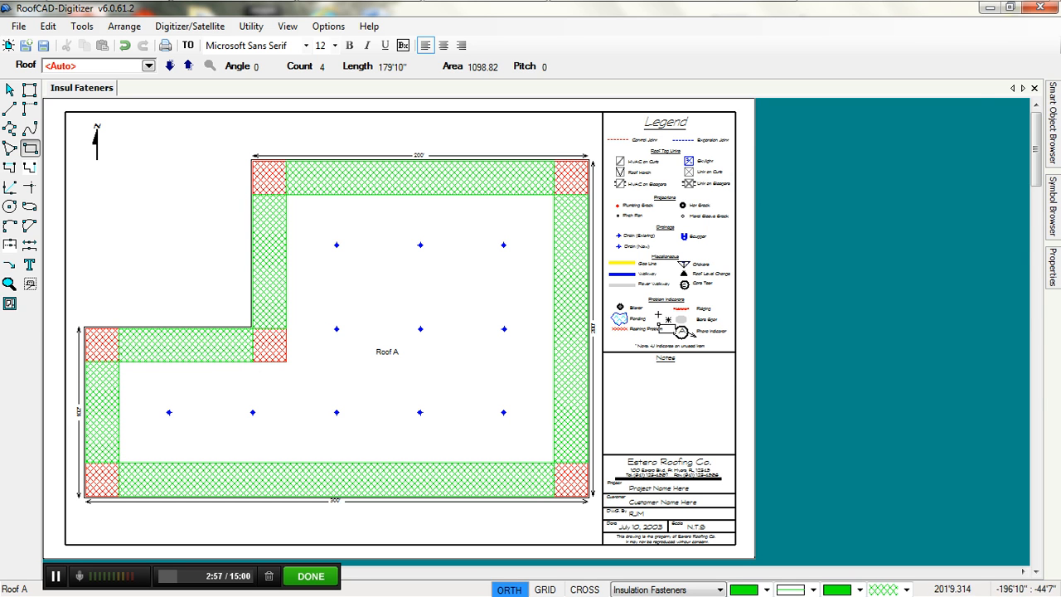
Step: Draw an L-shaped Insul Fast = Field polygon filling the interior of Roof A along the inner edges of the perimeter zones
click(1053, 124)
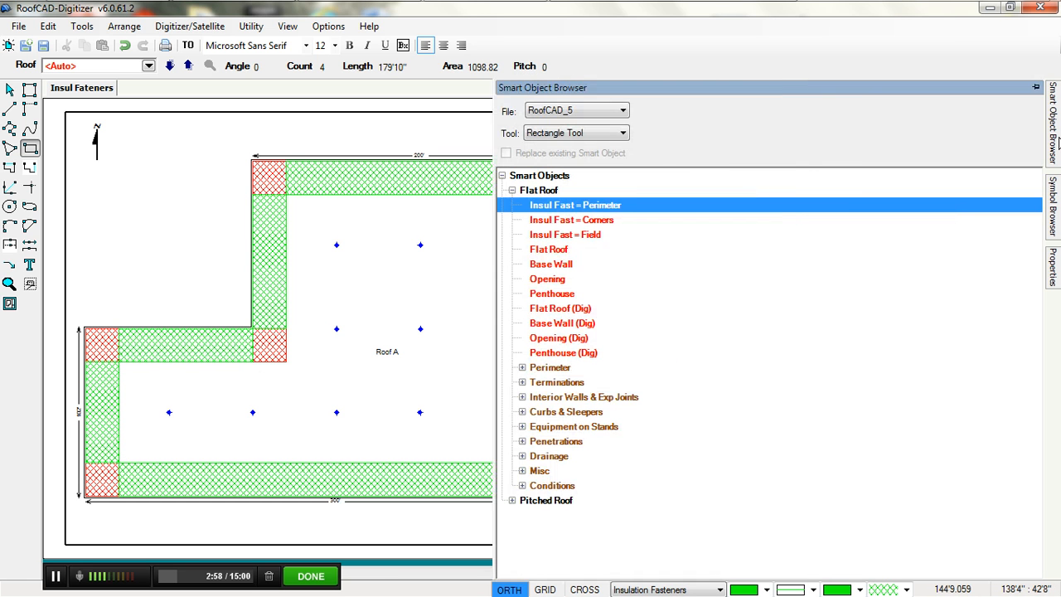
click(589, 236)
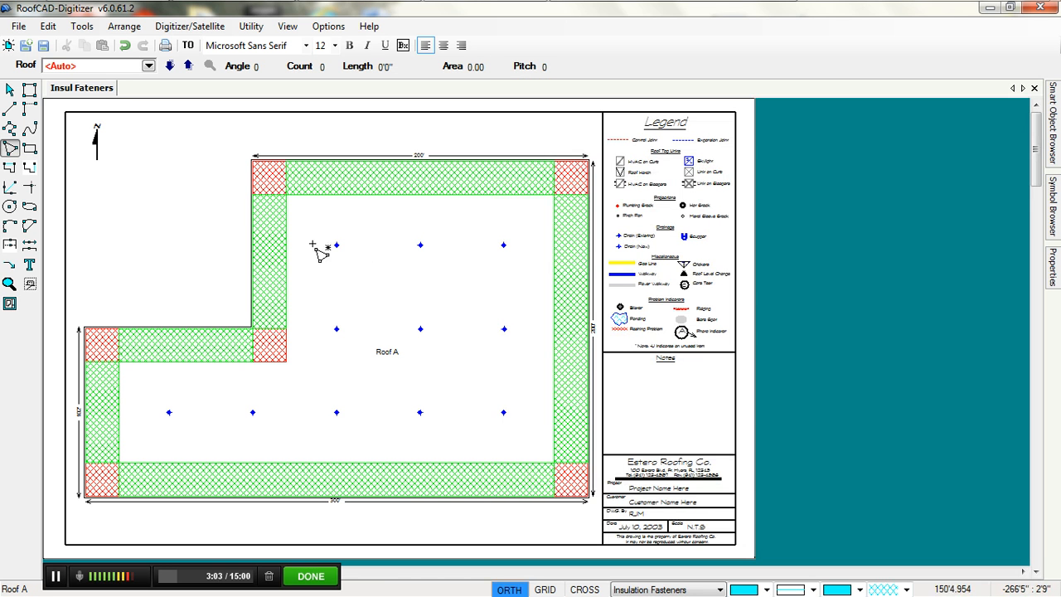
click(295, 201)
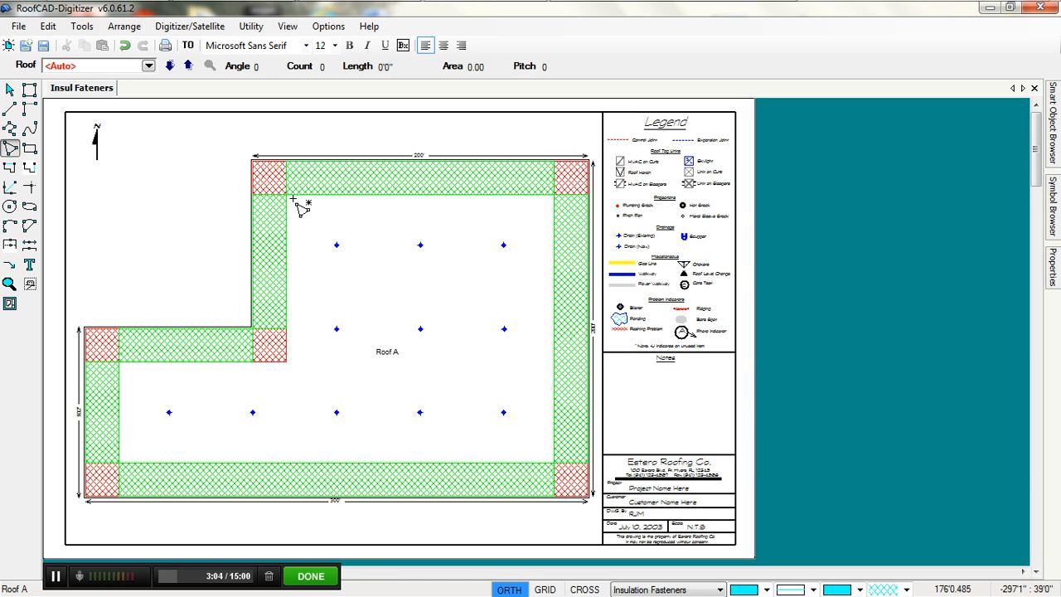
click(291, 363)
click(134, 369)
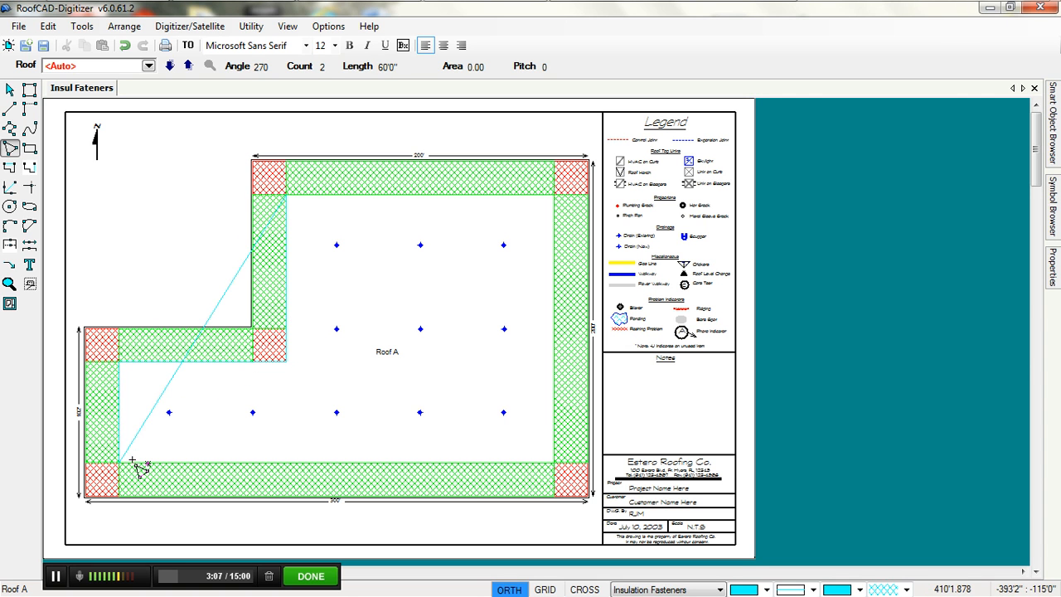
click(137, 463)
click(567, 469)
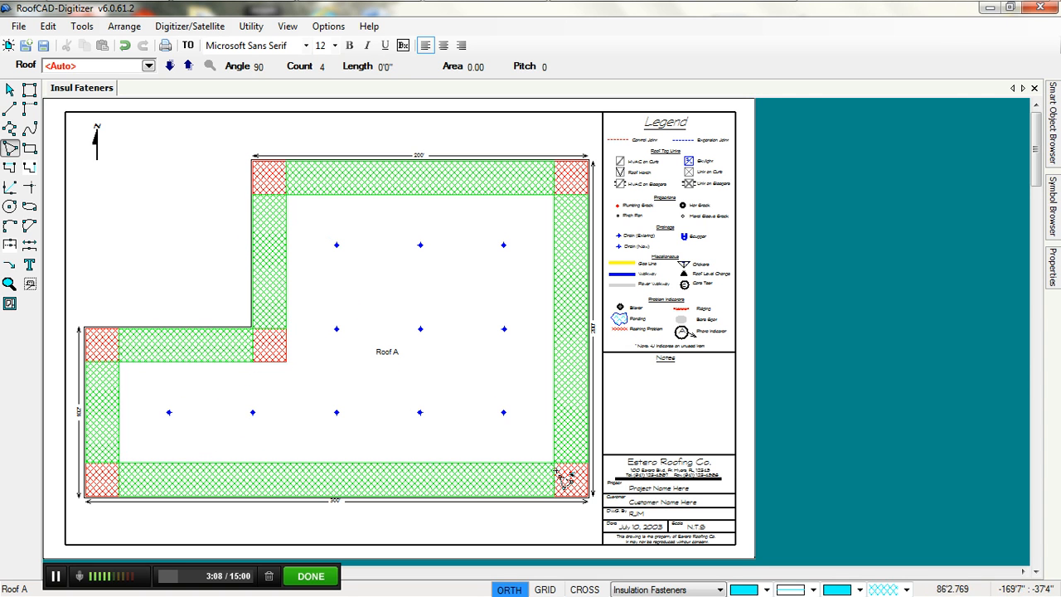
click(560, 209)
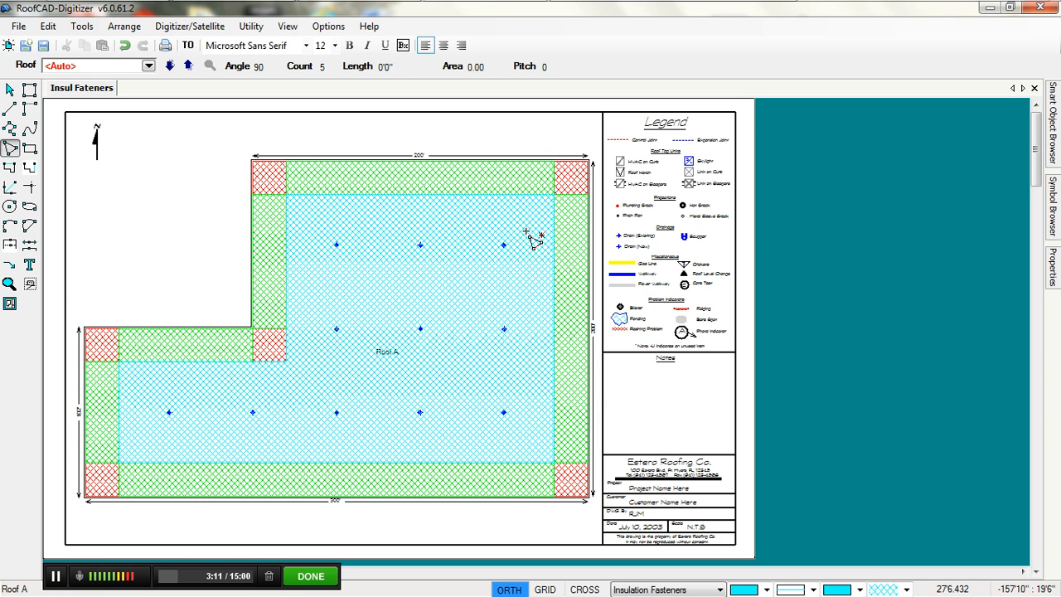
Step: Open the takeoff record to review the area, length and count of each fastener zone on Roof A
click(189, 47)
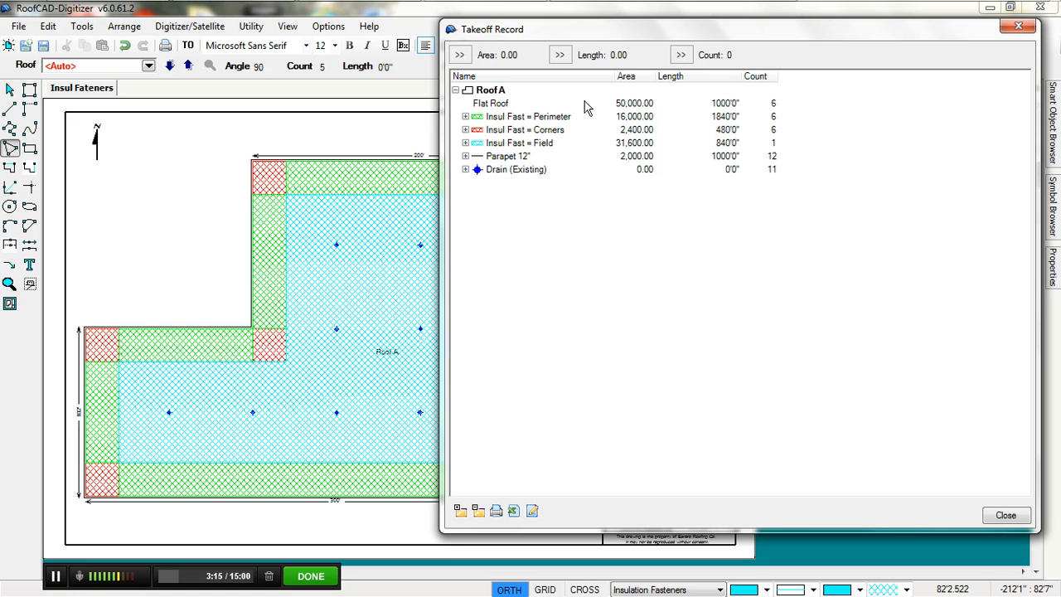